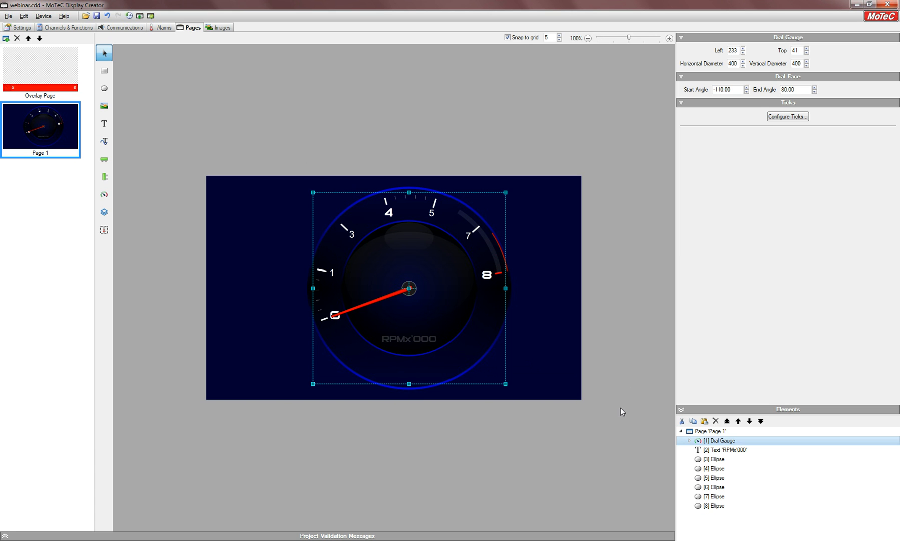
Step: Set the line length of all seven tick marks in the dial gauge to 15
{"action": "left_click", "coordinate": [690, 441]}
{"action": "left_click", "coordinate": [727, 460]}
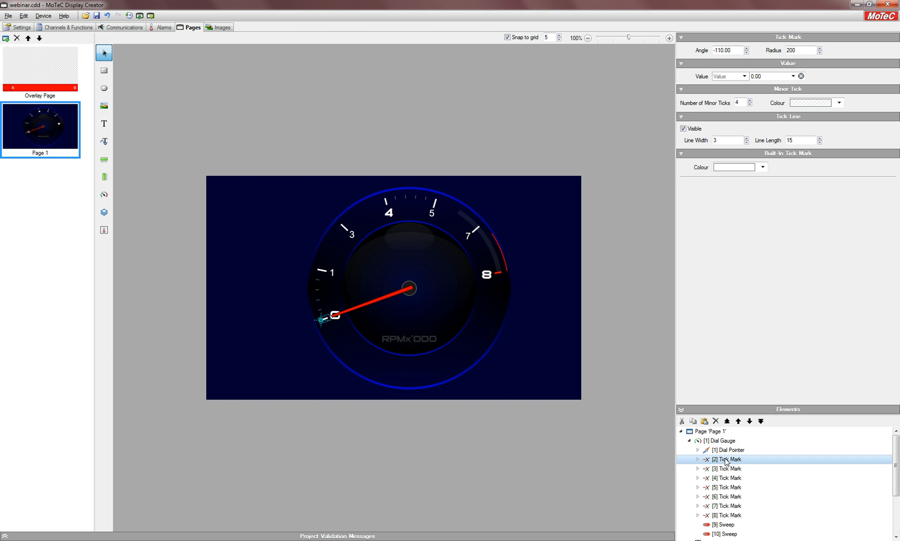
{"action": "left_click", "coordinate": [724, 515], "text": "shift"}
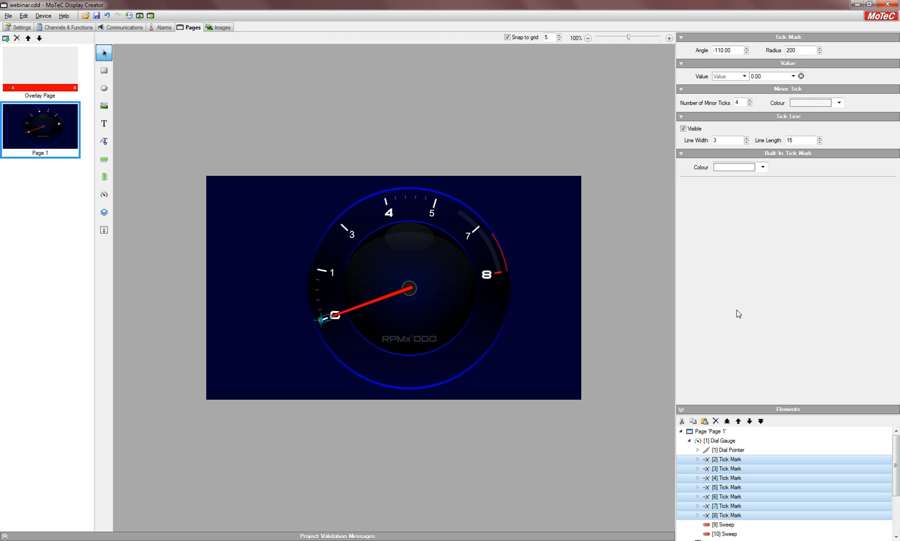
{"action": "left_click", "coordinate": [793, 140]}
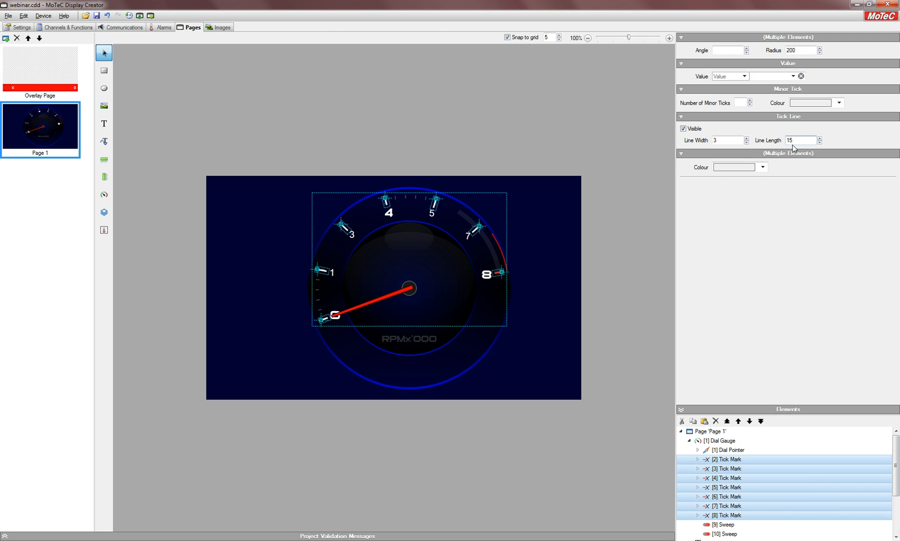
{"action": "key", "text": "Return"}
{"action": "left_click", "coordinate": [565, 132]}
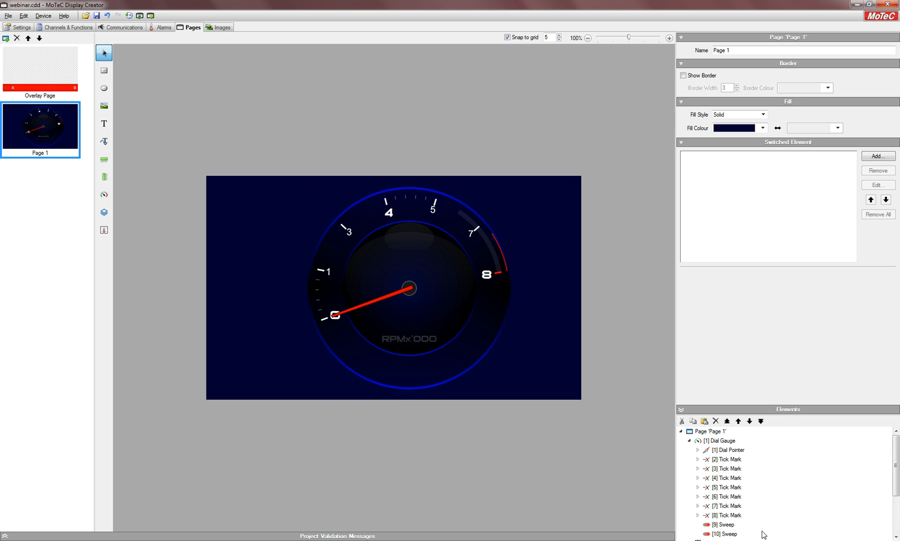
Step: Select all seven tick number labels from 0 to 8 on the dial and set their radius to -32
{"action": "left_click", "coordinate": [698, 459]}
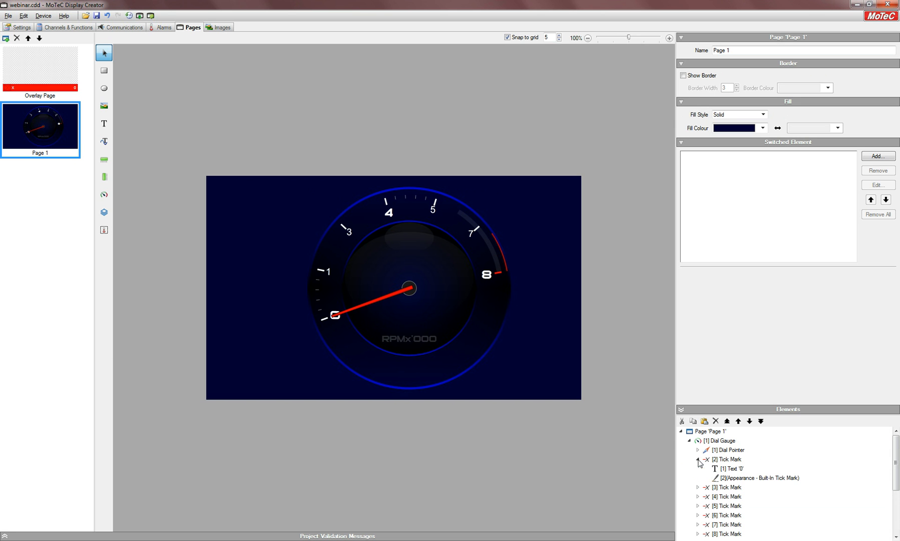
{"action": "left_click", "coordinate": [730, 469]}
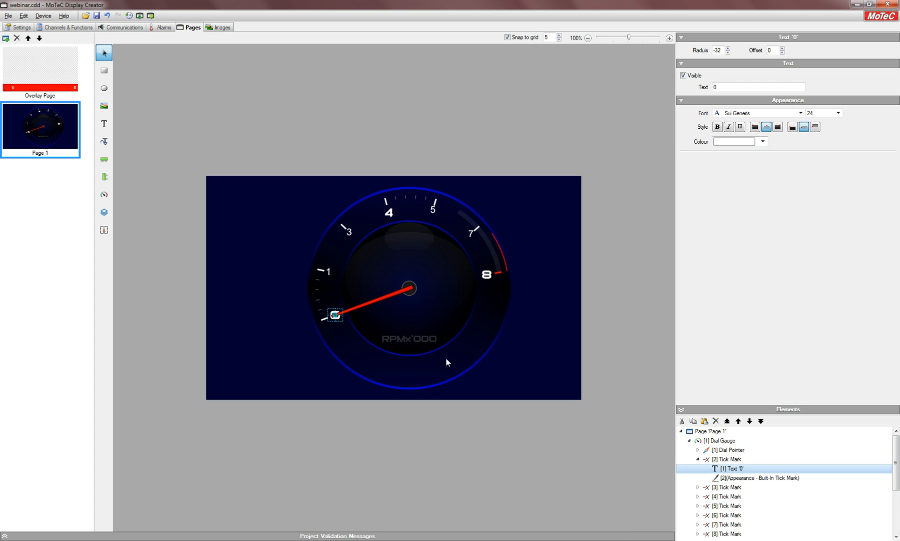
{"action": "left_click", "coordinate": [329, 271], "text": "ctrl"}
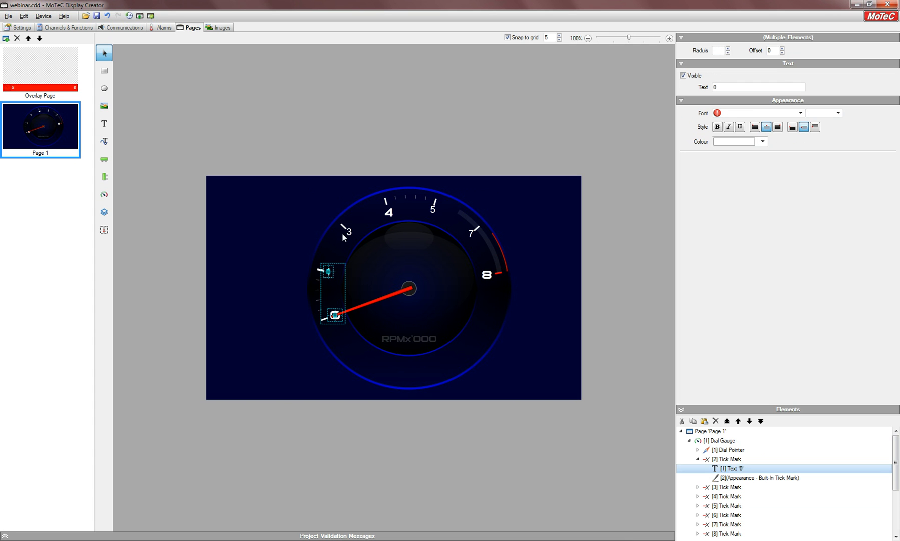
{"action": "left_click", "coordinate": [349, 231], "text": "ctrl"}
{"action": "left_click", "coordinate": [391, 213], "text": "ctrl"}
{"action": "left_click", "coordinate": [434, 209], "text": "ctrl"}
{"action": "left_click", "coordinate": [472, 233], "text": "ctrl"}
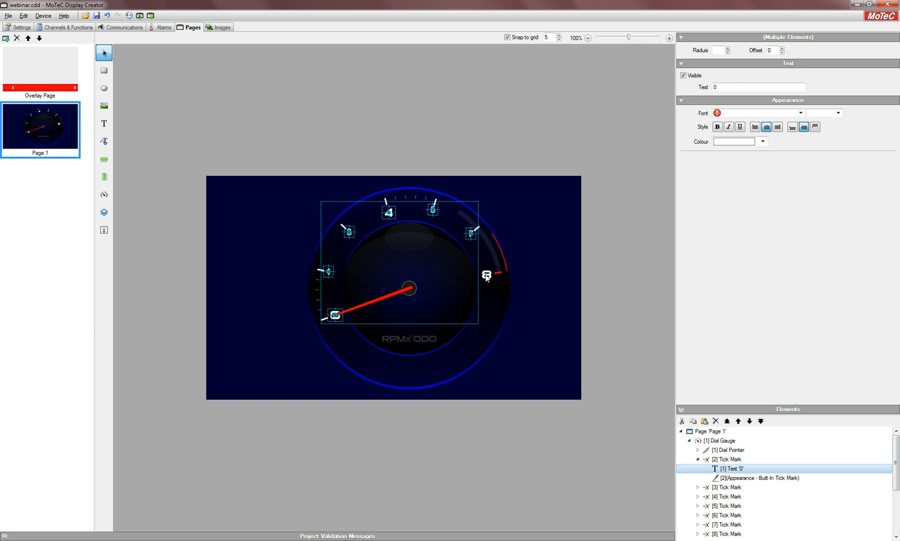
{"action": "left_click", "coordinate": [485, 273], "text": "ctrl"}
{"action": "left_click", "coordinate": [720, 51]}
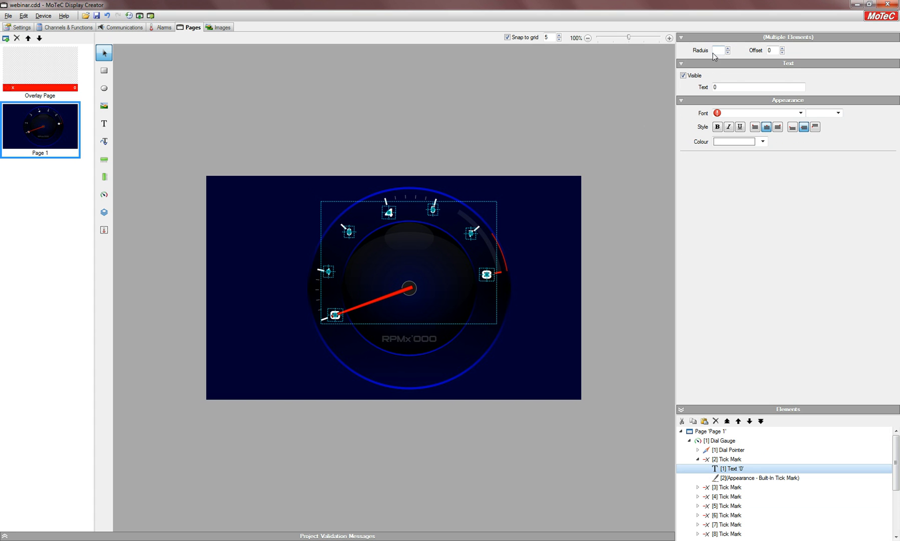
{"action": "type", "text": "-32"}
{"action": "key", "text": "Tab"}
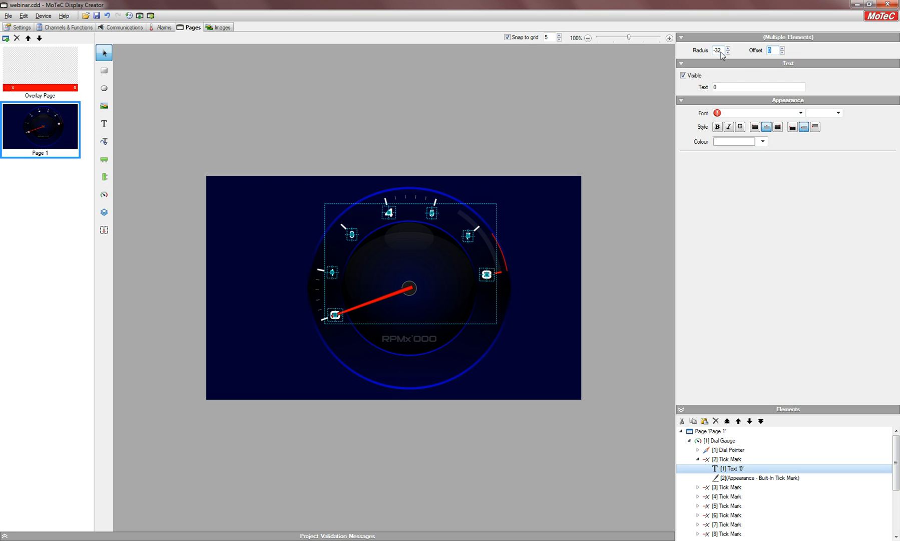
Step: Set the font of the selected tick number labels to Sui Generis, size 24
{"action": "left_click", "coordinate": [800, 114]}
{"action": "type", "text": "sui"}
{"action": "left_click", "coordinate": [779, 124]}
{"action": "left_click", "coordinate": [824, 112]}
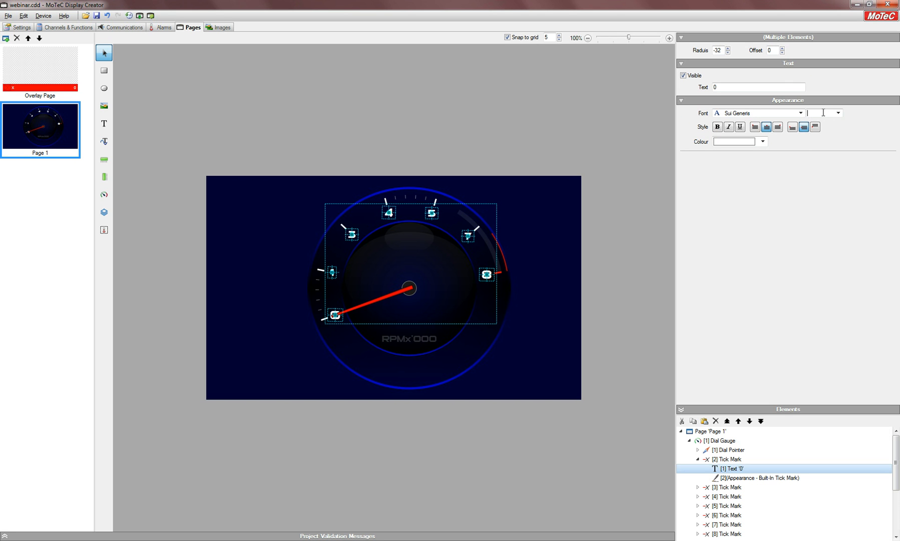
{"action": "type", "text": "24"}
{"action": "key", "text": "Return"}
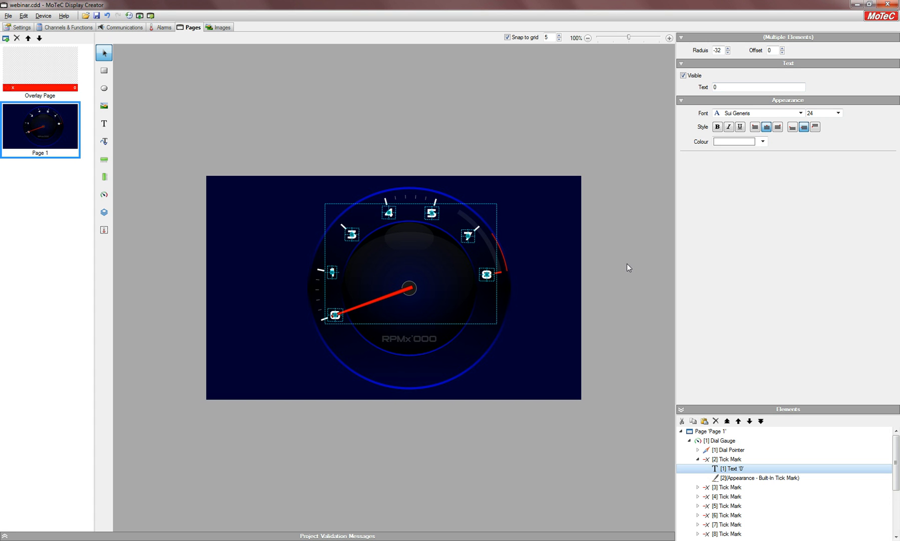
Step: Set the number of minor ticks to 4 for tick marks 3 through 8 in the element list
{"action": "left_click", "coordinate": [697, 459]}
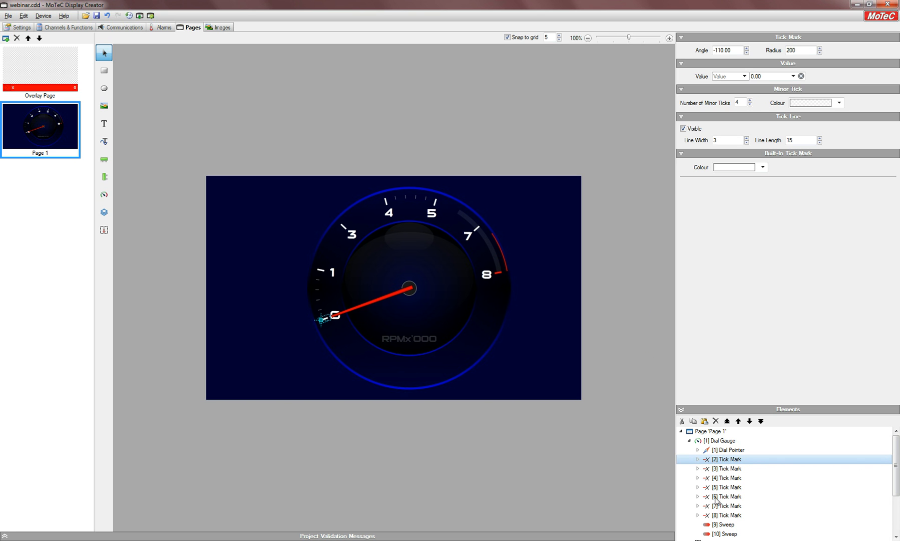
{"action": "left_click", "coordinate": [714, 515], "text": "shift"}
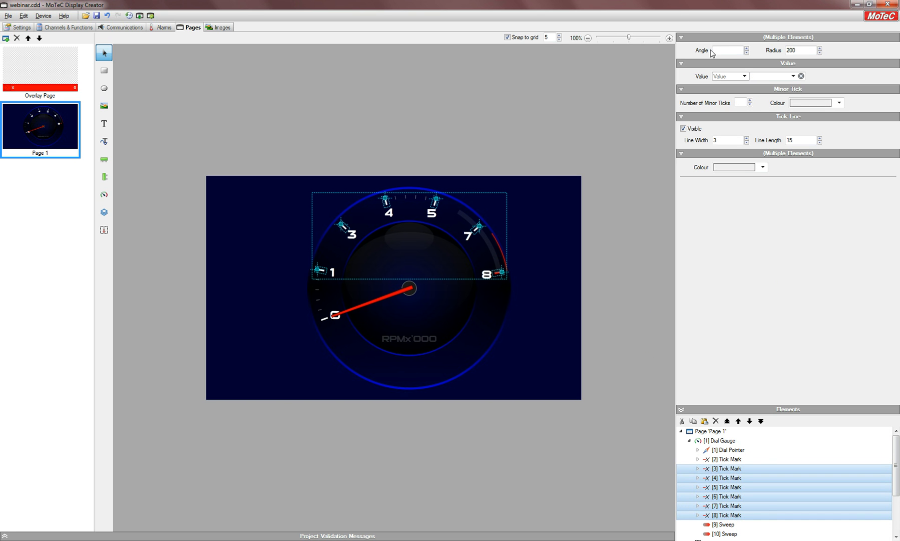
{"action": "left_click", "coordinate": [742, 103]}
{"action": "type", "text": "4"}
{"action": "key", "text": "Return"}
{"action": "left_click", "coordinate": [529, 137]}
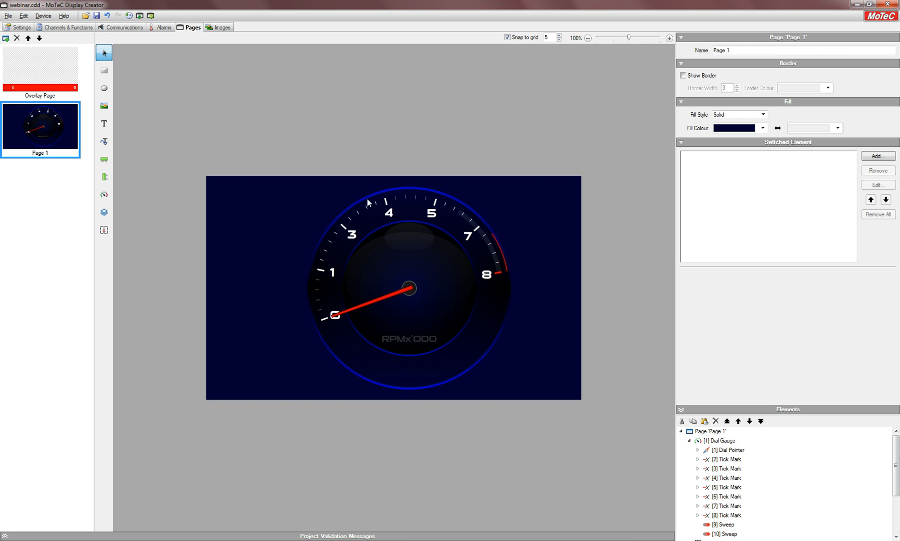
Step: Change the text of the dial's tick label 4 to 5
{"action": "left_click", "coordinate": [388, 217]}
{"action": "left_click_drag", "start_coordinate": [722, 86], "coordinate": [699, 89]}
{"action": "type", "text": "5"}
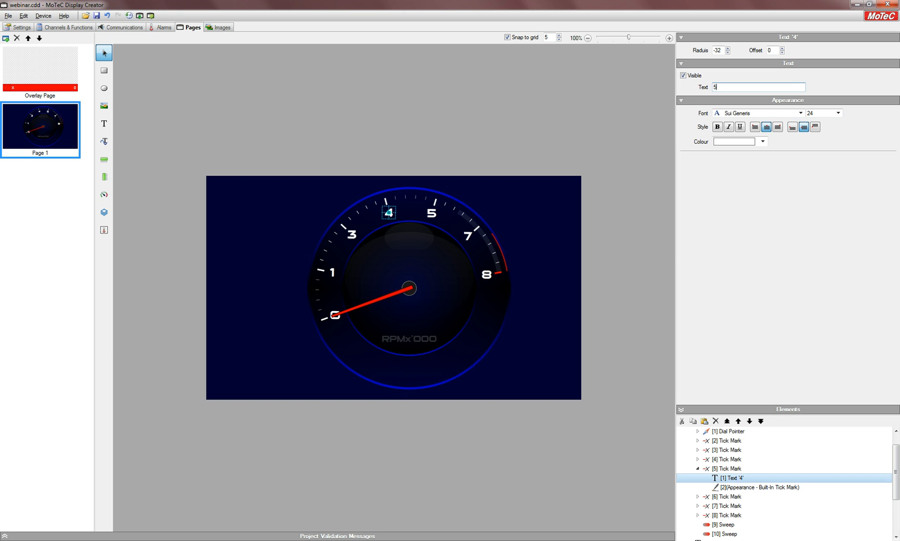
{"action": "left_click", "coordinate": [434, 217]}
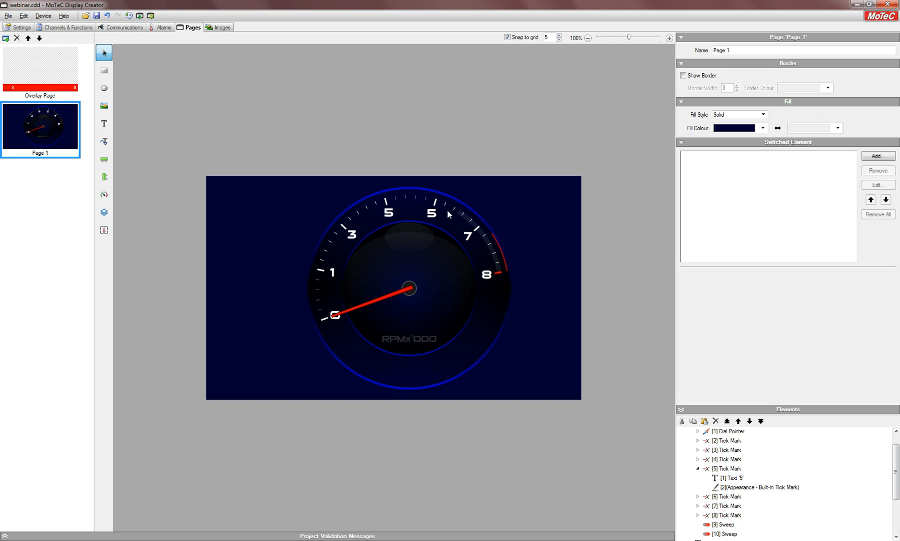
Step: Change the text of the tick label before the 7 from 5 to 6 and collapse its tick mark entry
{"action": "left_click", "coordinate": [436, 214]}
{"action": "left_click_drag", "start_coordinate": [720, 86], "coordinate": [704, 87]}
{"action": "type", "text": "6"}
{"action": "left_click", "coordinate": [576, 136]}
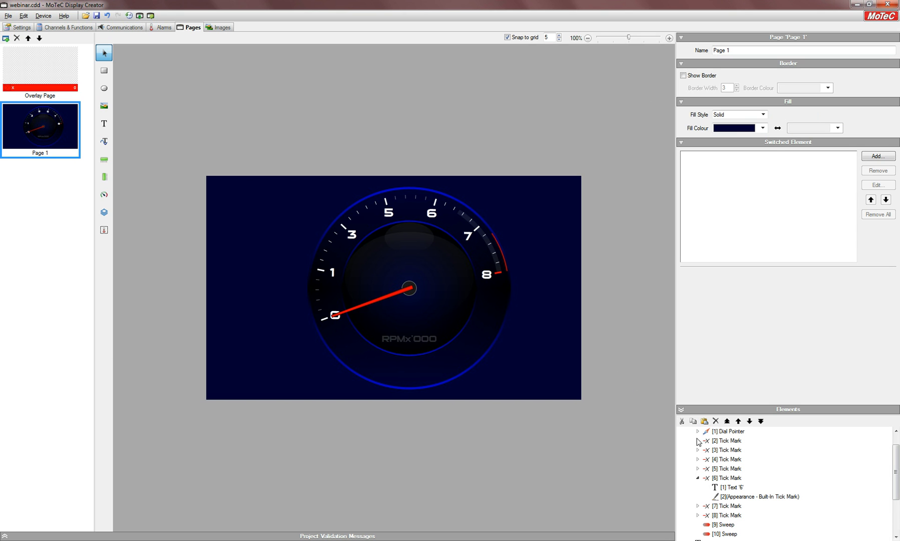
{"action": "left_click", "coordinate": [697, 477]}
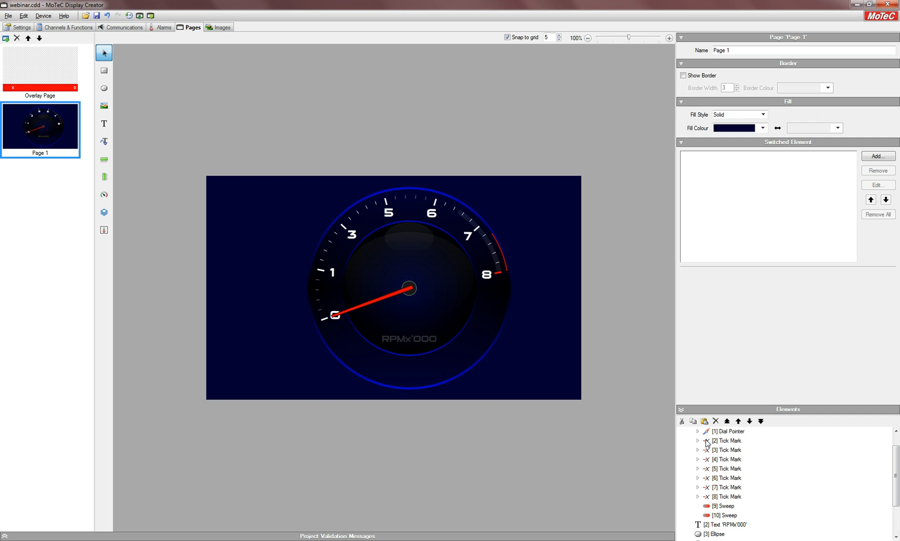
Step: Set the number of minor ticks to 9 for the tick marks labelled 0, 1 and 3
{"action": "left_click", "coordinate": [711, 441]}
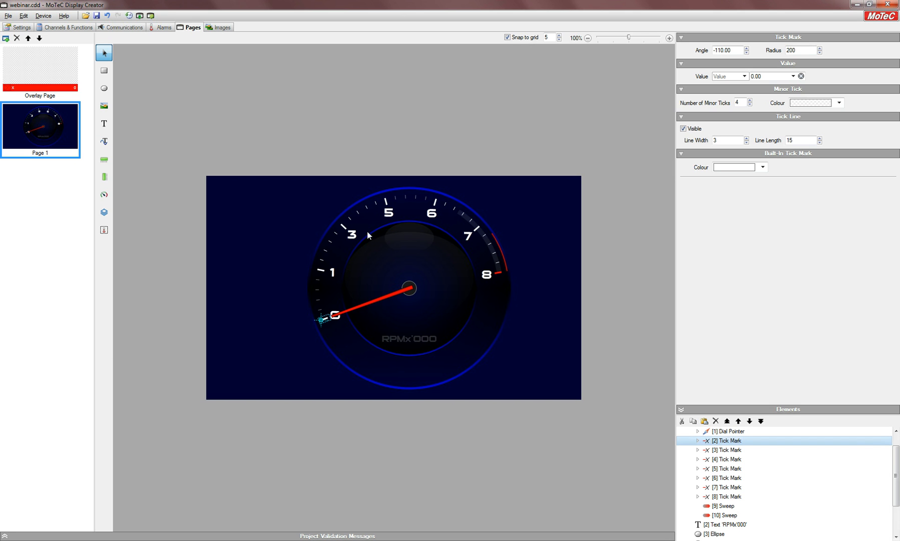
{"action": "left_click", "coordinate": [708, 452], "text": "ctrl"}
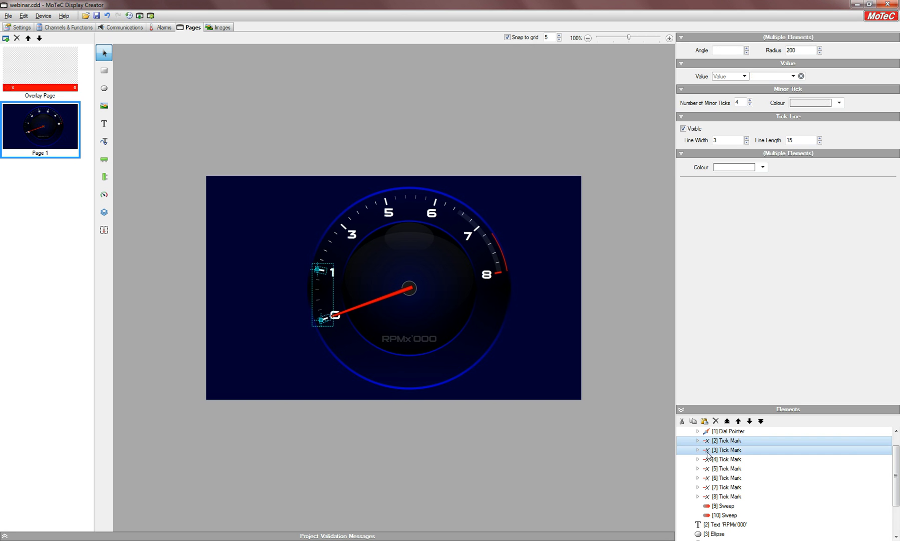
{"action": "left_click", "coordinate": [705, 459], "text": "ctrl"}
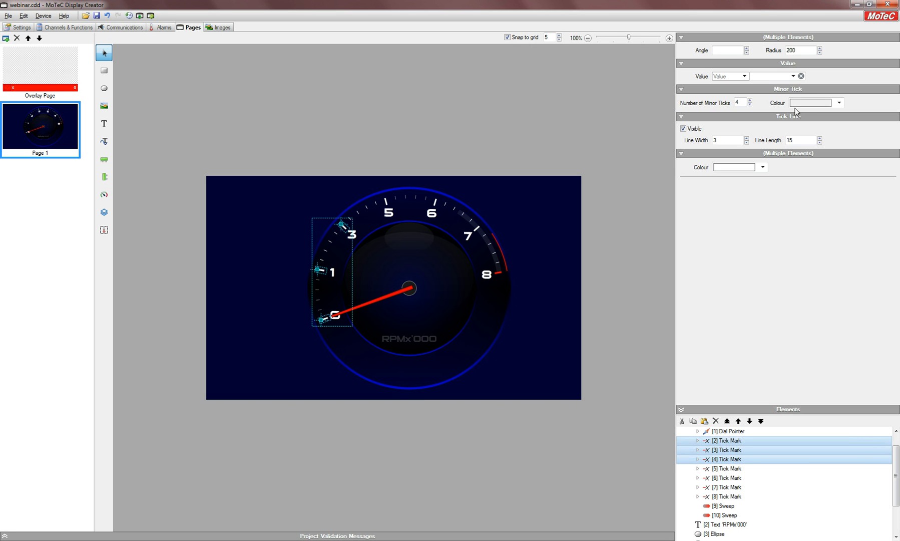
{"action": "double_click", "coordinate": [738, 102]}
{"action": "type", "text": "9"}
{"action": "left_click", "coordinate": [495, 145]}
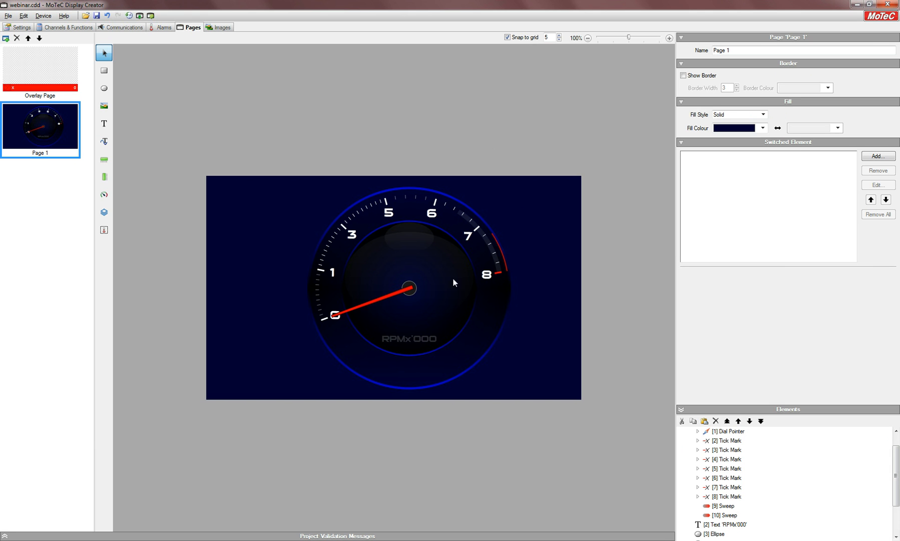
Step: Set the value of the tick mark labelled 1 to 1000
{"action": "left_click", "coordinate": [725, 442]}
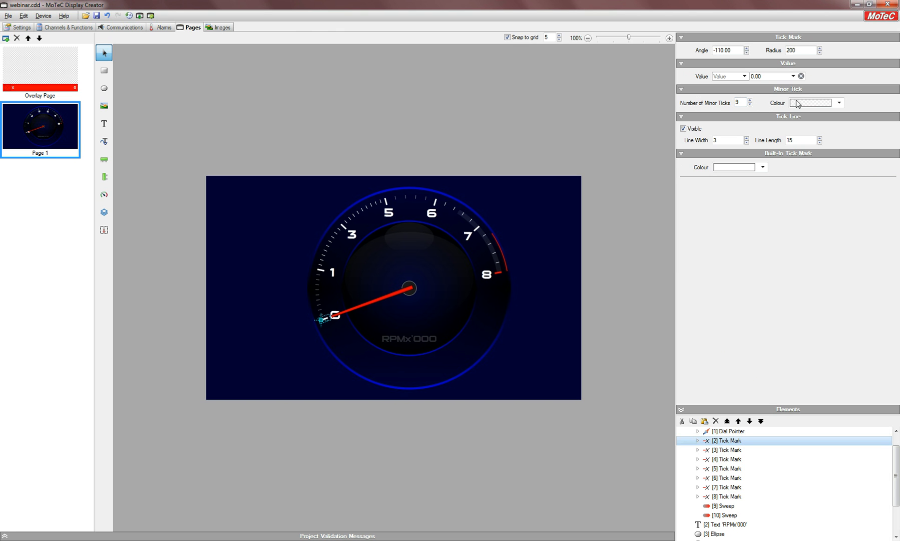
{"action": "left_click", "coordinate": [725, 450]}
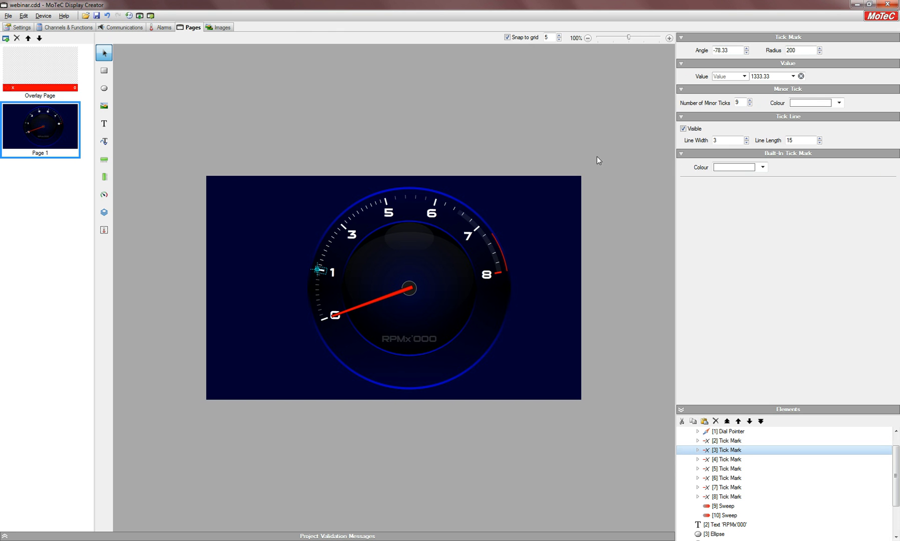
{"action": "double_click", "coordinate": [757, 76]}
{"action": "type", "text": "1000"}
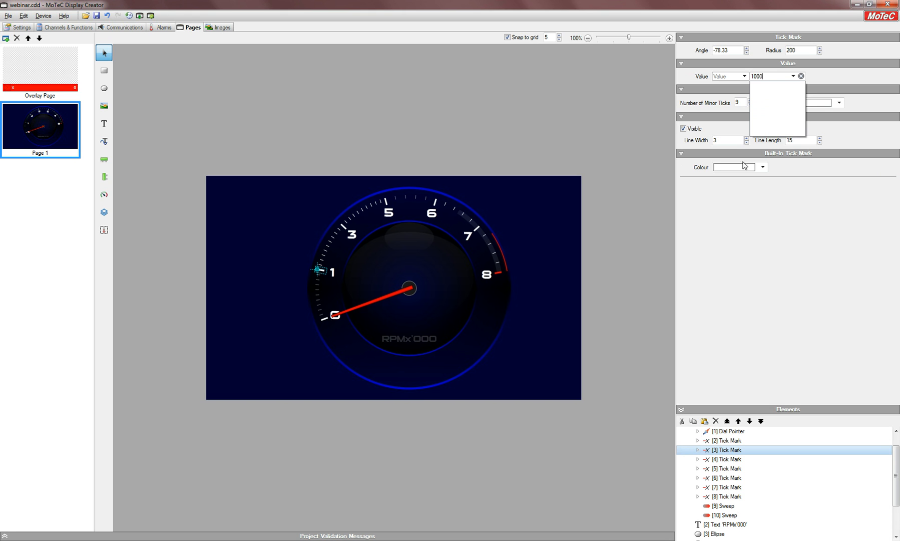
{"action": "left_click", "coordinate": [719, 464]}
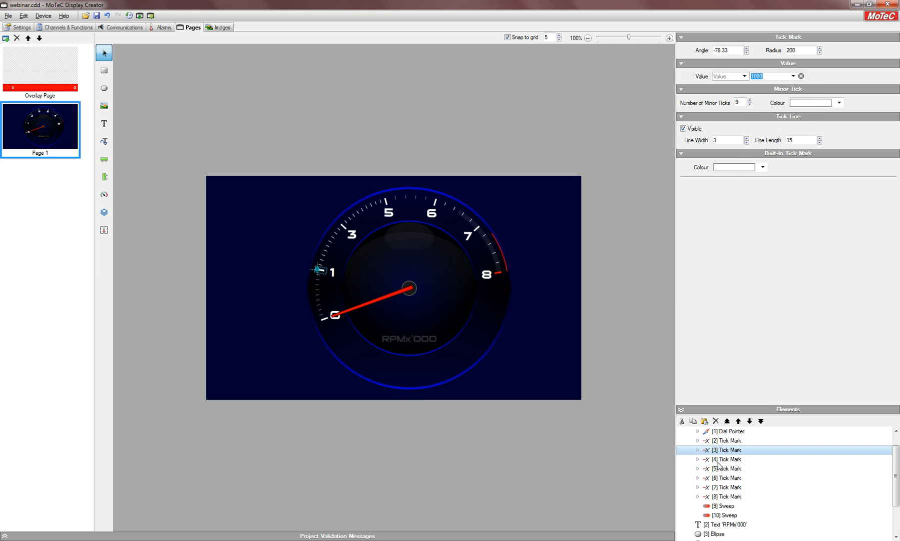
Step: Set the value of the tick mark labelled 3 to 3000
{"action": "left_click", "coordinate": [719, 460]}
{"action": "double_click", "coordinate": [770, 76]}
{"action": "type", "text": "3000"}
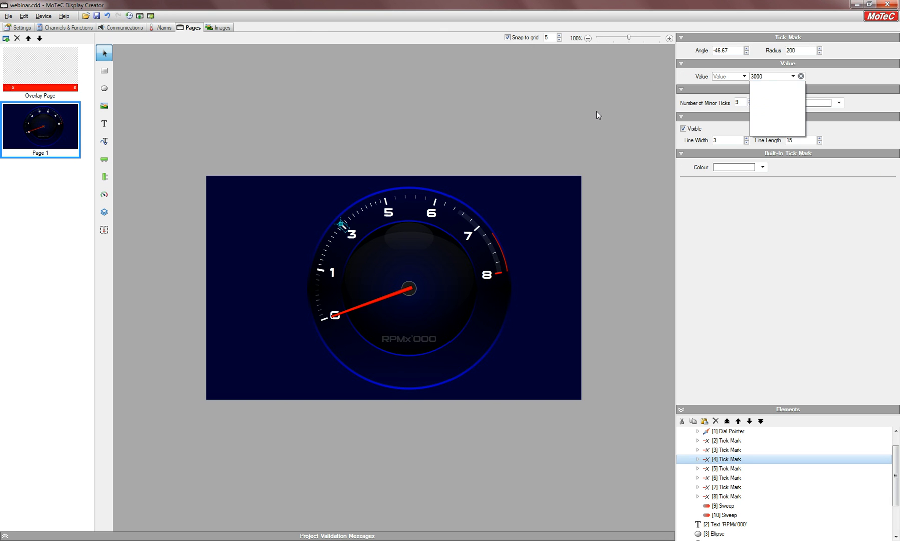
{"action": "key", "text": "Return"}
Step: Set the values of the tick marks labelled 5 and 6 to 5000 and 6000
{"action": "left_click", "coordinate": [725, 470]}
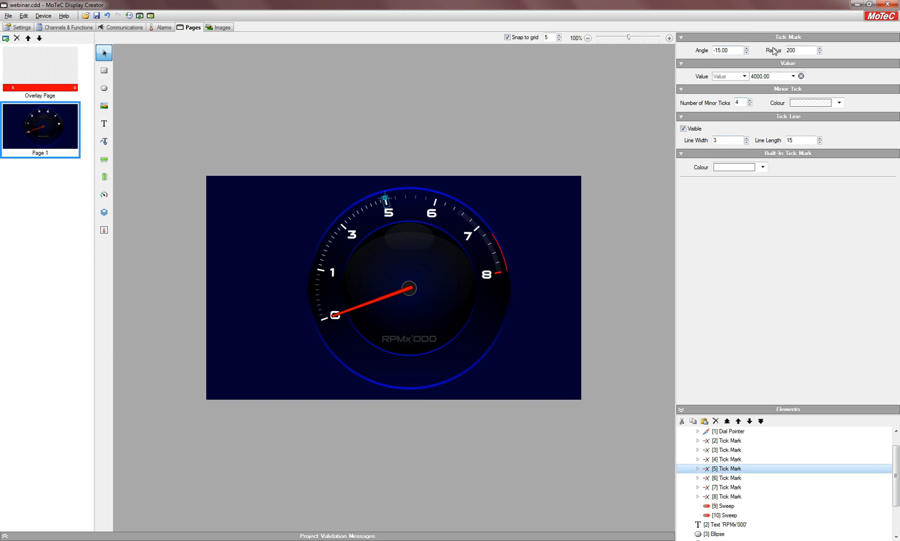
{"action": "type", "text": "5000"}
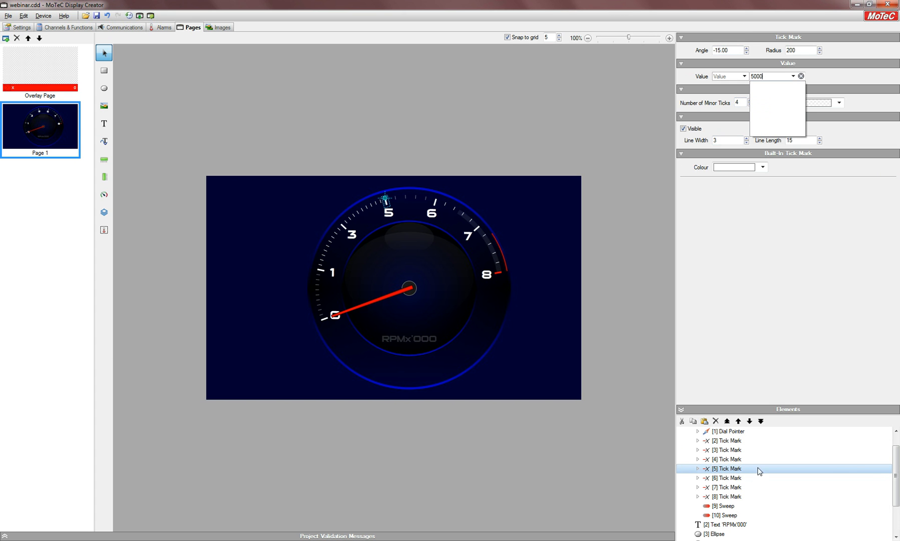
{"action": "key", "text": "Return"}
{"action": "left_click", "coordinate": [727, 479]}
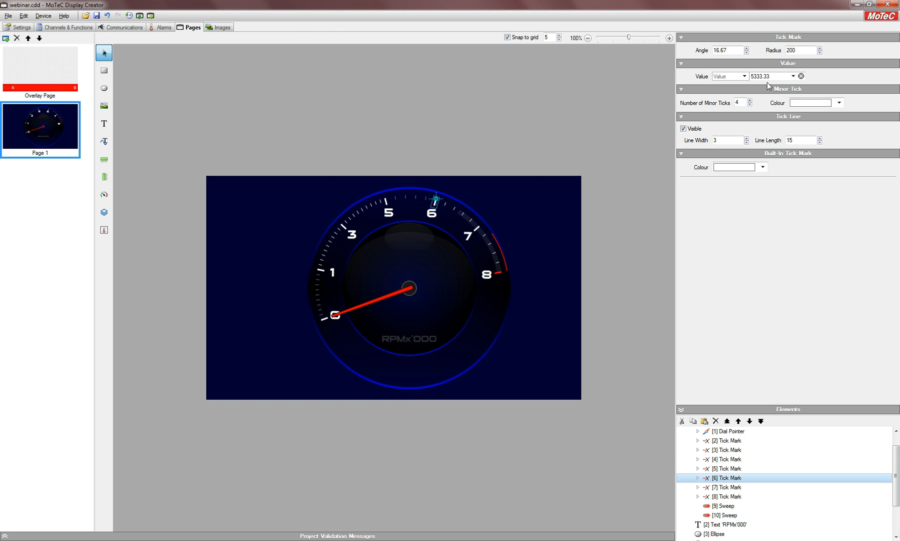
{"action": "type", "text": "6000"}
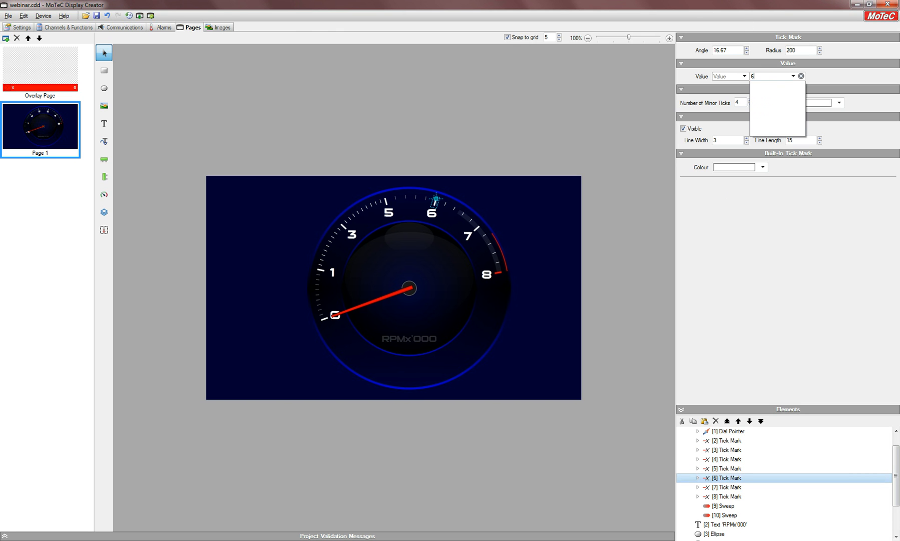
{"action": "key", "text": "Return"}
Step: Set the value of the tick mark labelled 7 to 7000 and check the value of the tick mark labelled 8
{"action": "left_click", "coordinate": [729, 488]}
{"action": "left_click_drag", "start_coordinate": [770, 76], "coordinate": [739, 78]}
{"action": "type", "text": "7000"}
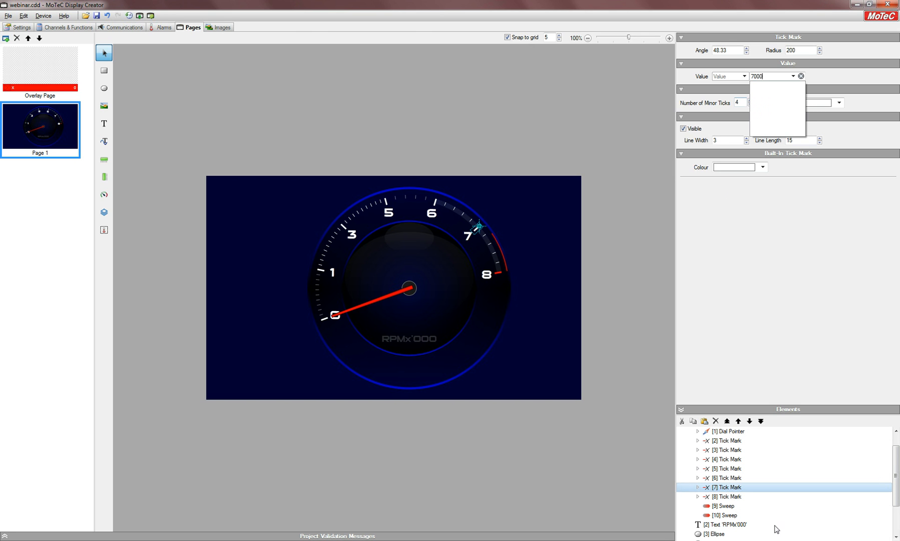
{"action": "key", "text": "Return"}
{"action": "left_click", "coordinate": [730, 496]}
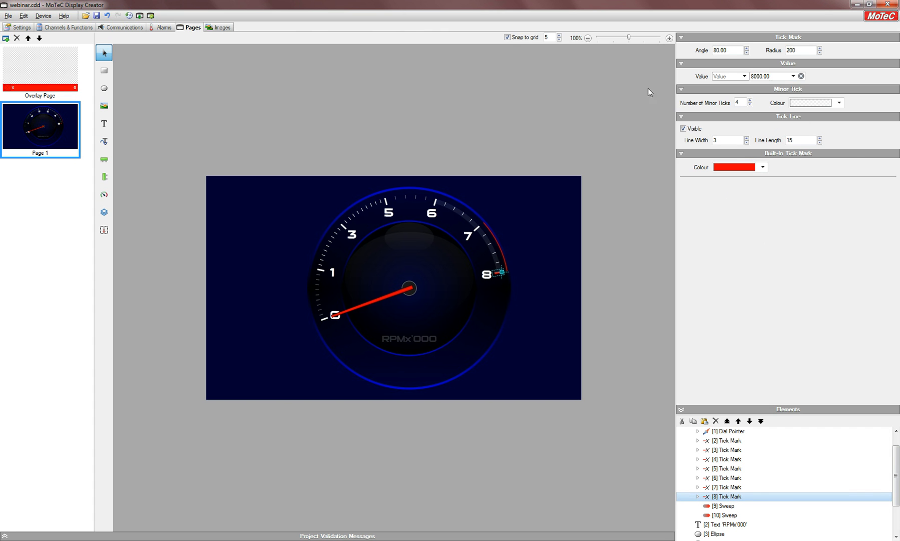
{"action": "left_click", "coordinate": [538, 126]}
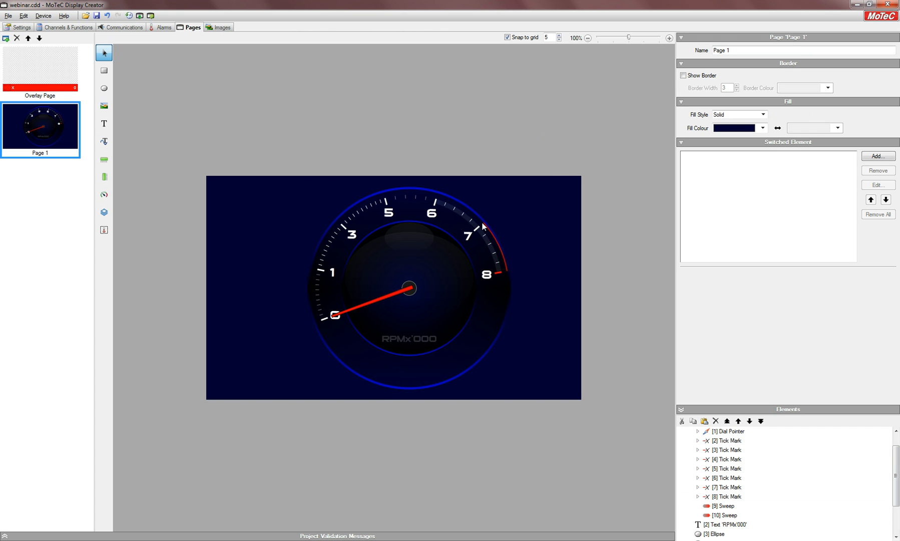